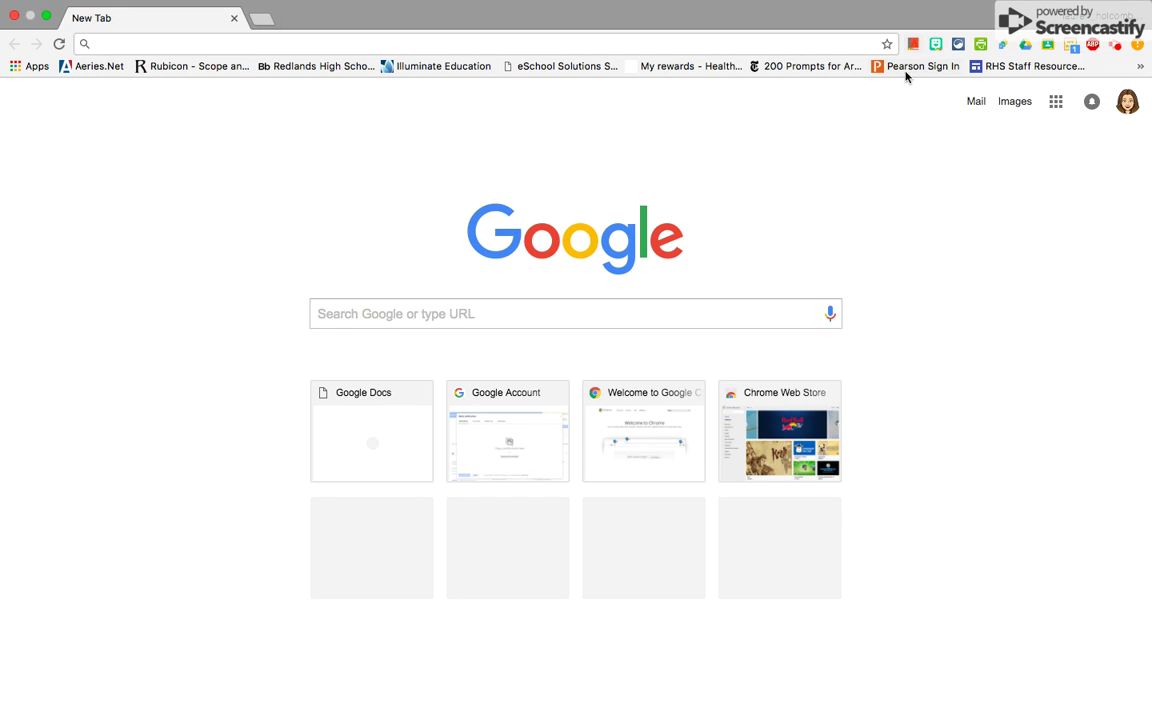
Open Google Docs and create a new blank document
click(1056, 104)
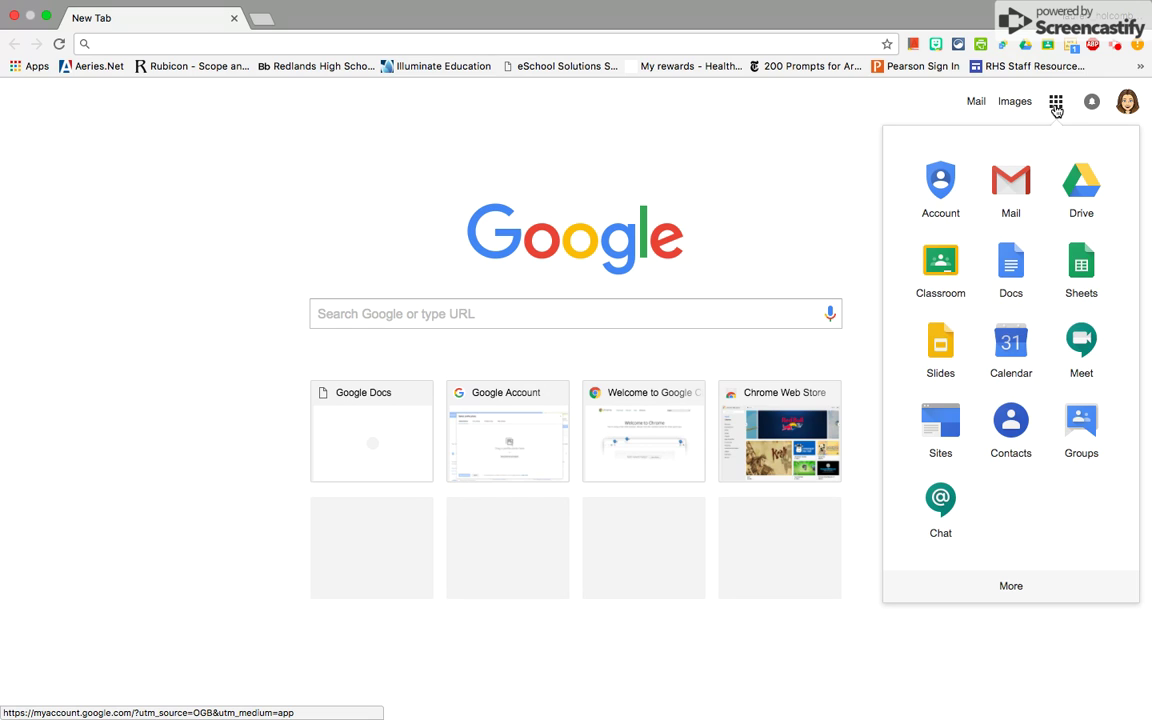
click(1011, 270)
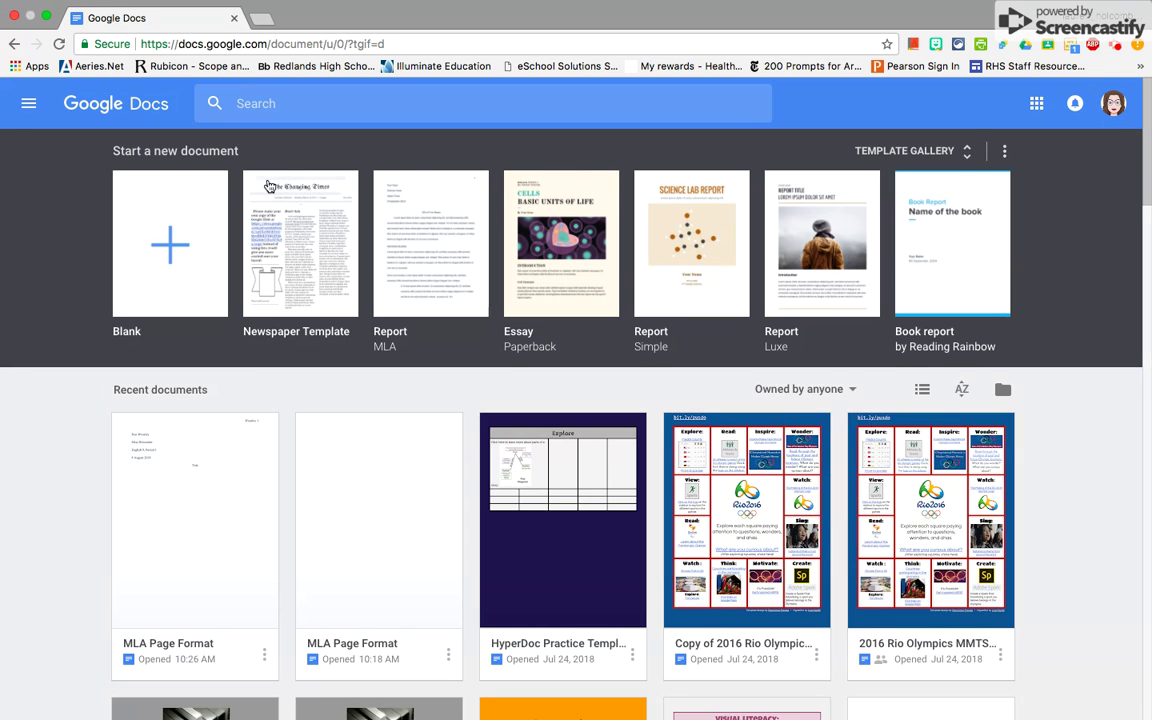
click(170, 253)
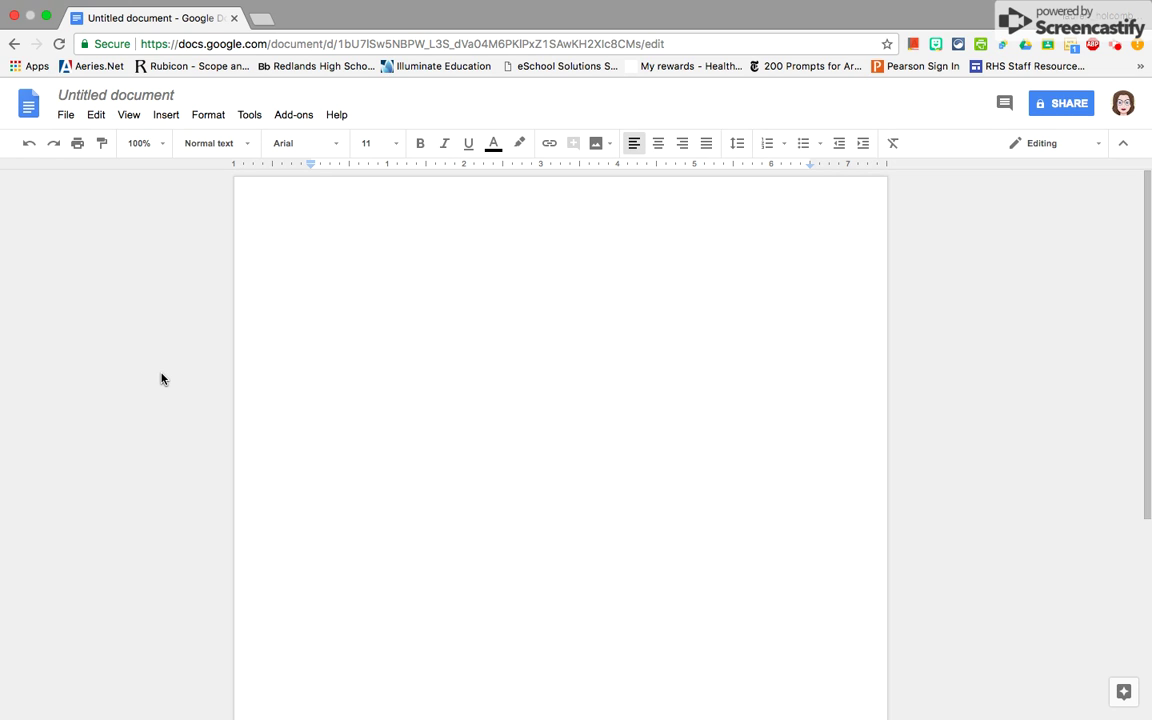
Rename the untitled document as "MLA Page Format"
click(115, 96)
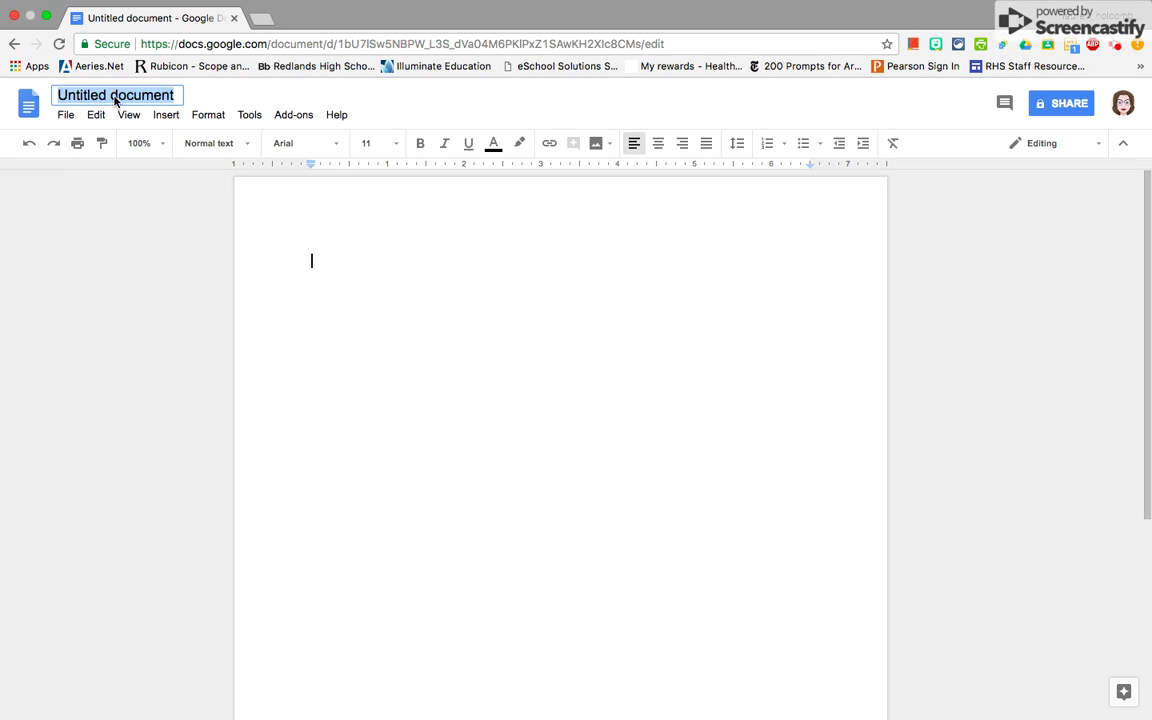
text(MLA Page)
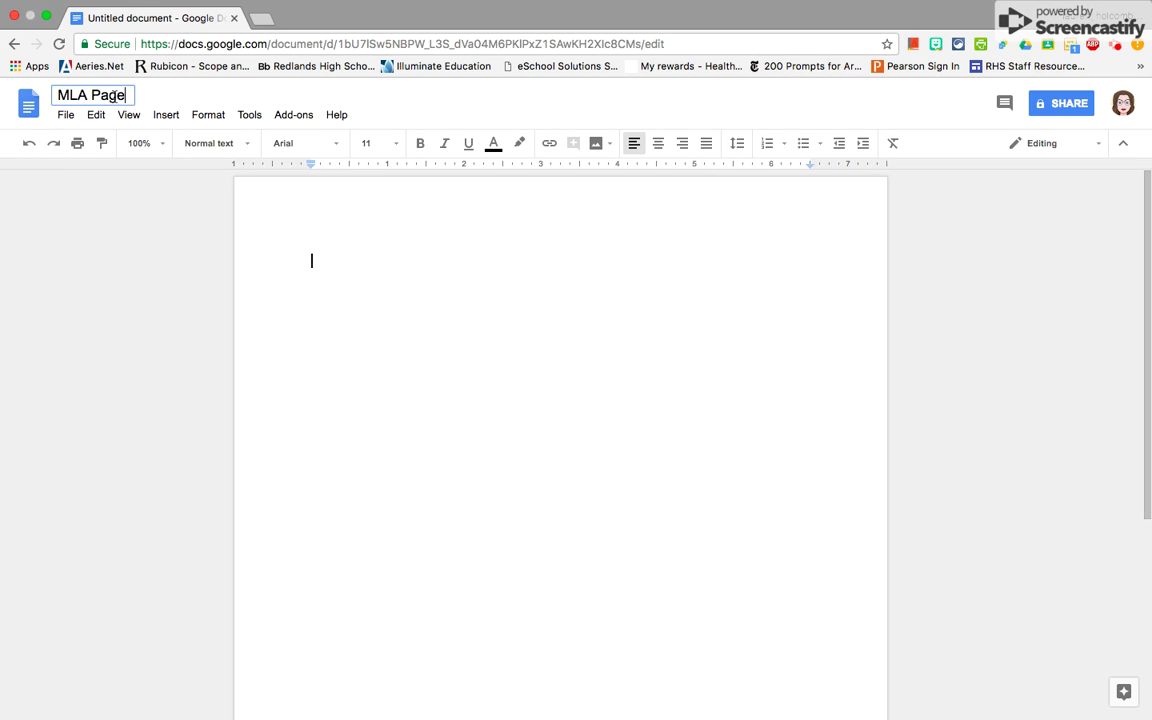
text( Format)
click(345, 322)
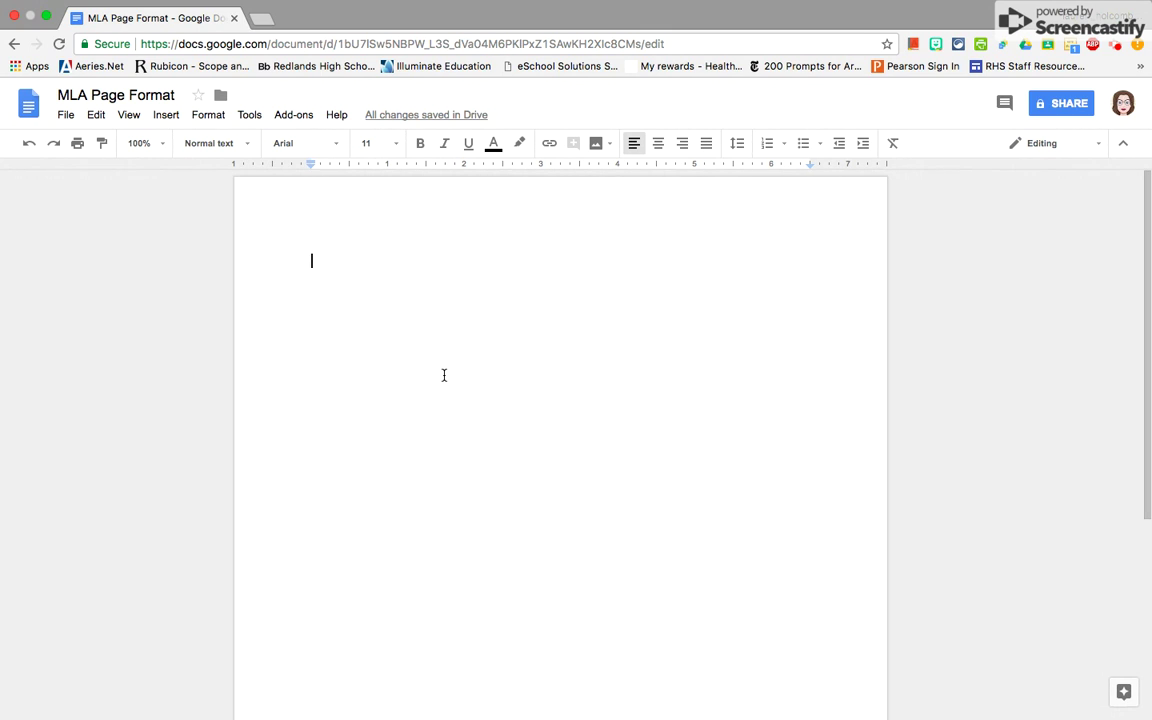
Format the empty document's text as Times New Roman, size 12, with double line spacing
click(334, 146)
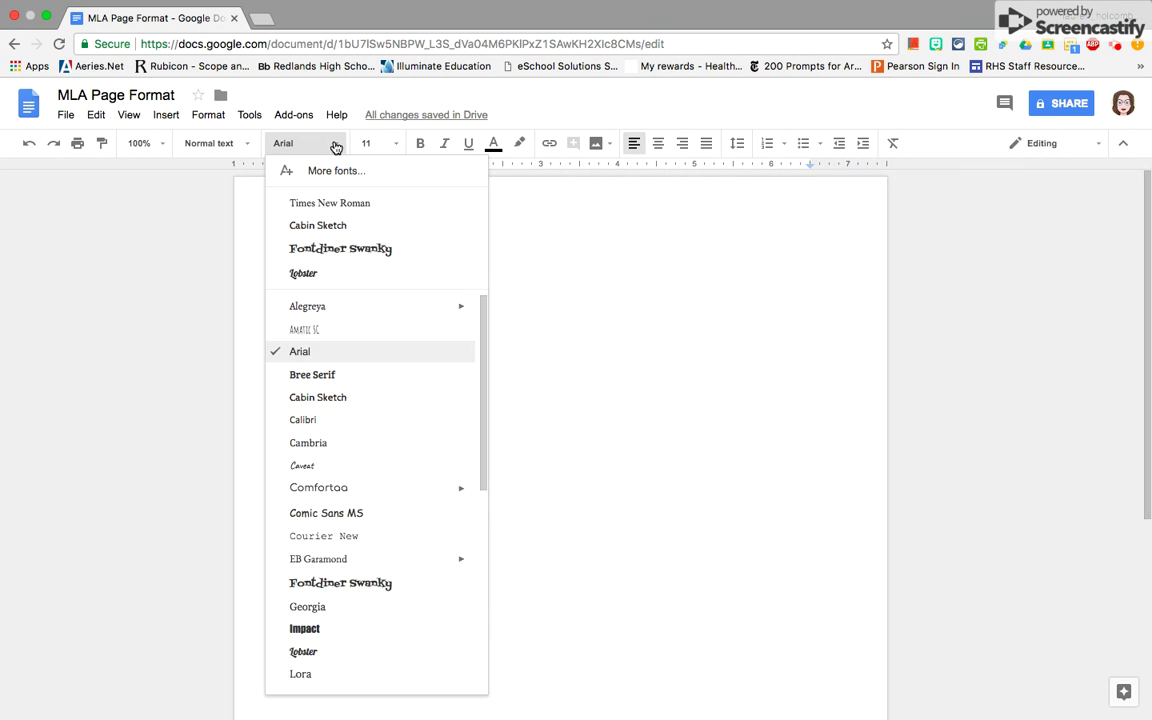
click(336, 204)
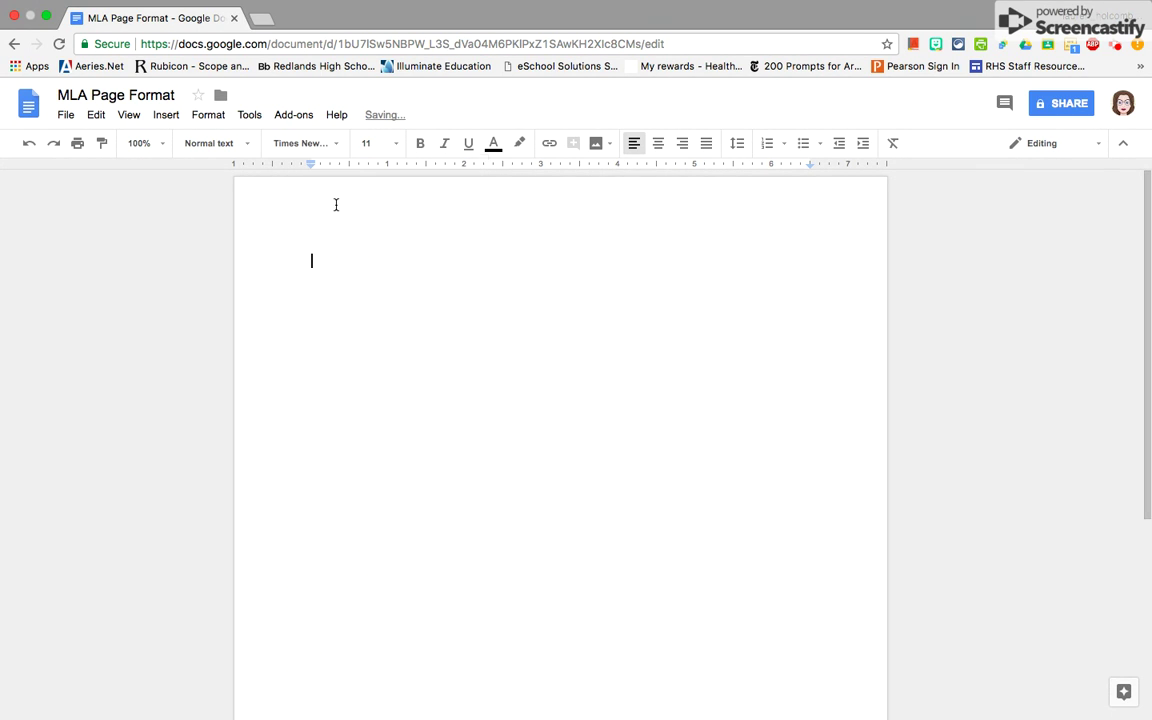
click(399, 146)
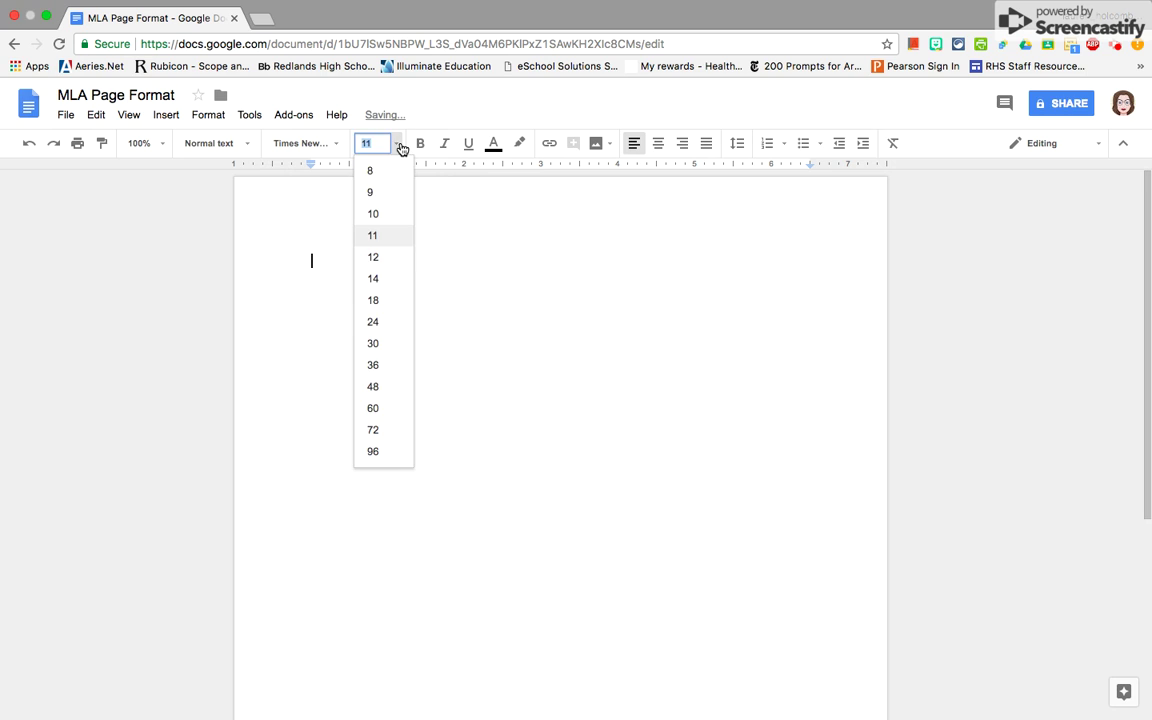
click(385, 257)
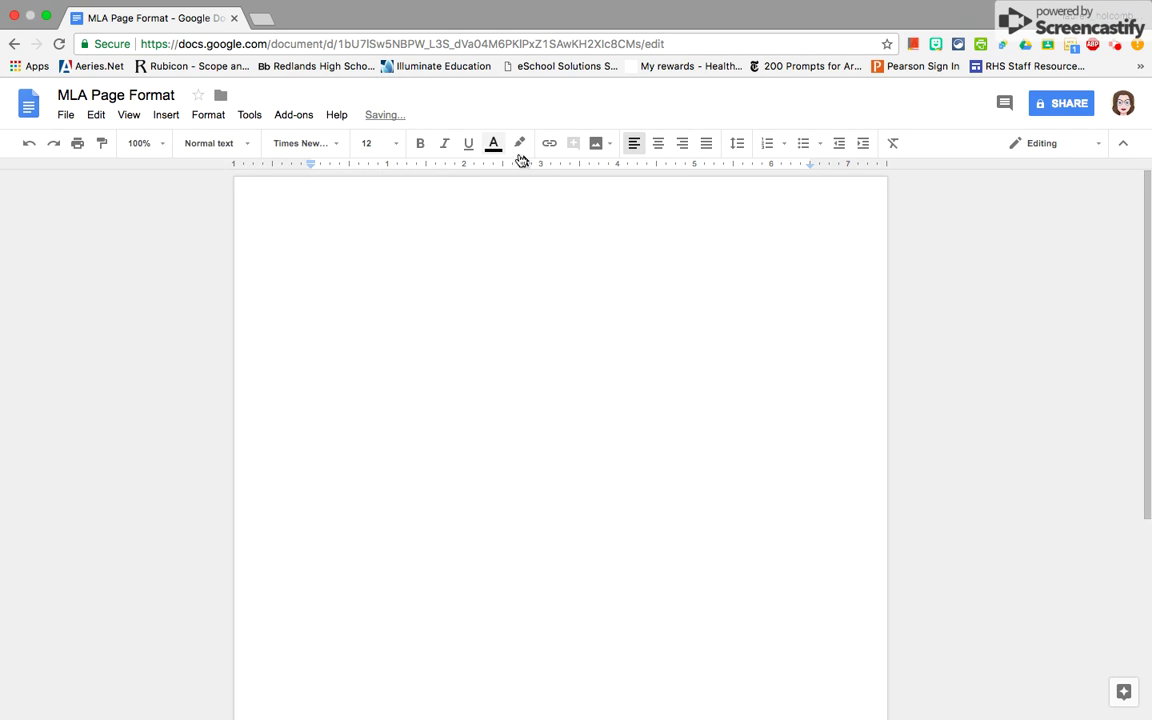
click(739, 153)
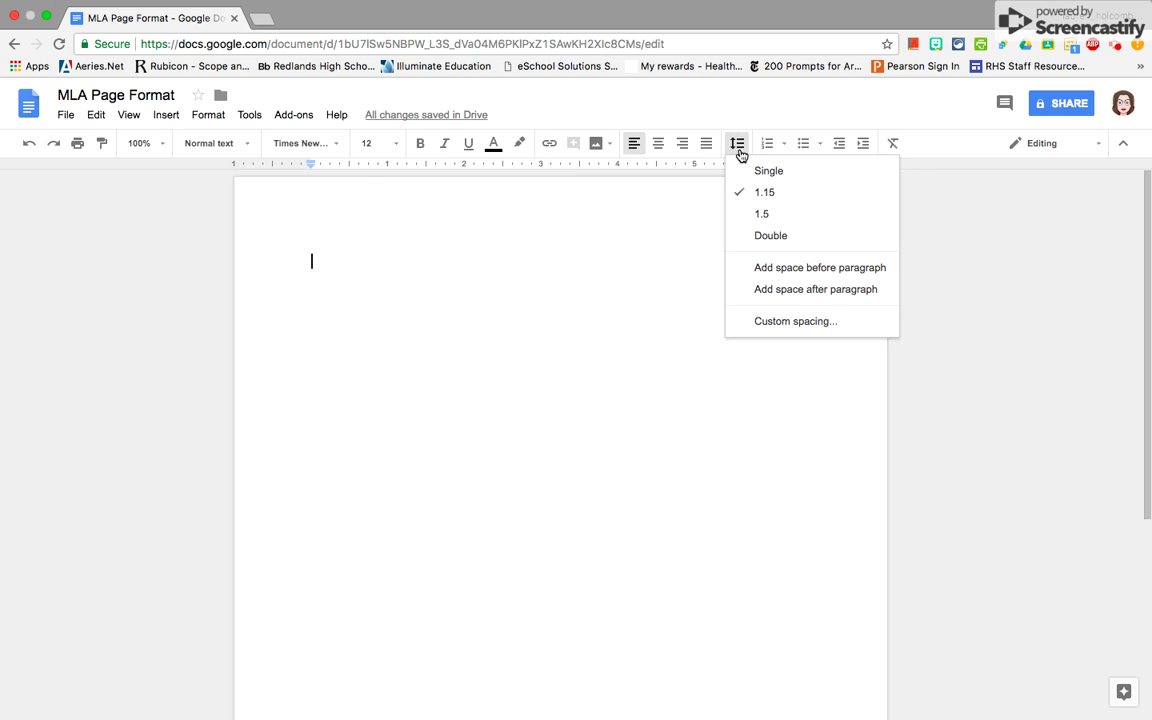
click(769, 238)
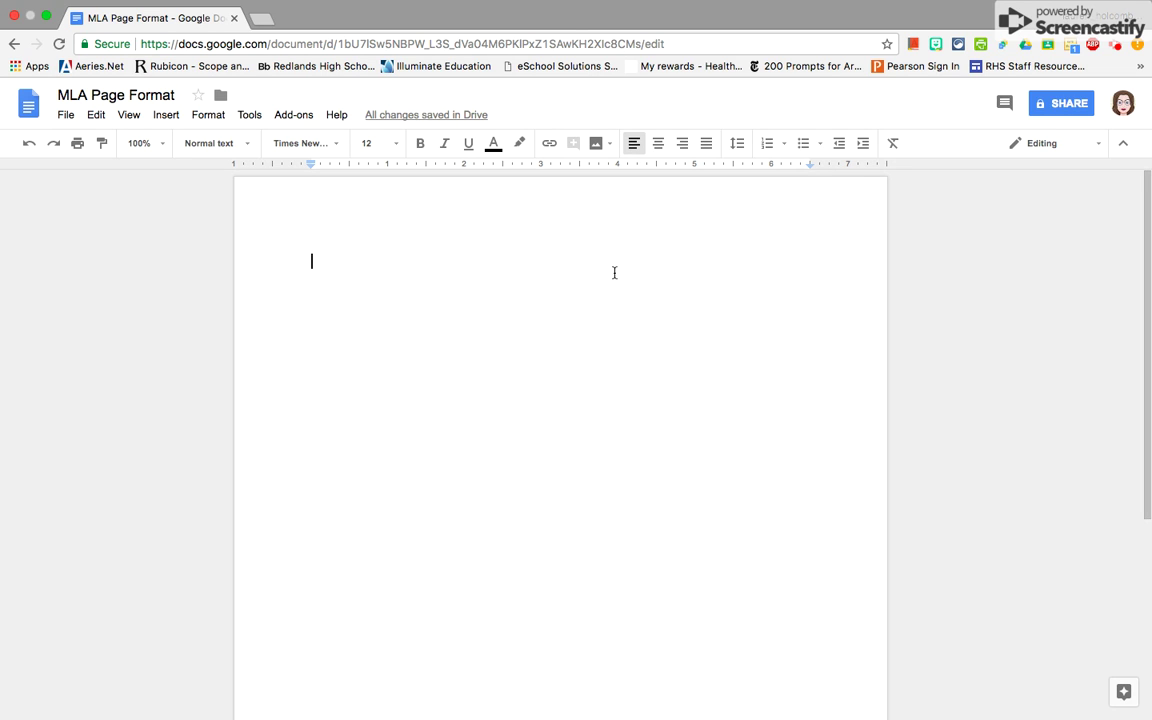
Insert automatic page numbers in the upper-right header, starting on the first page
click(170, 118)
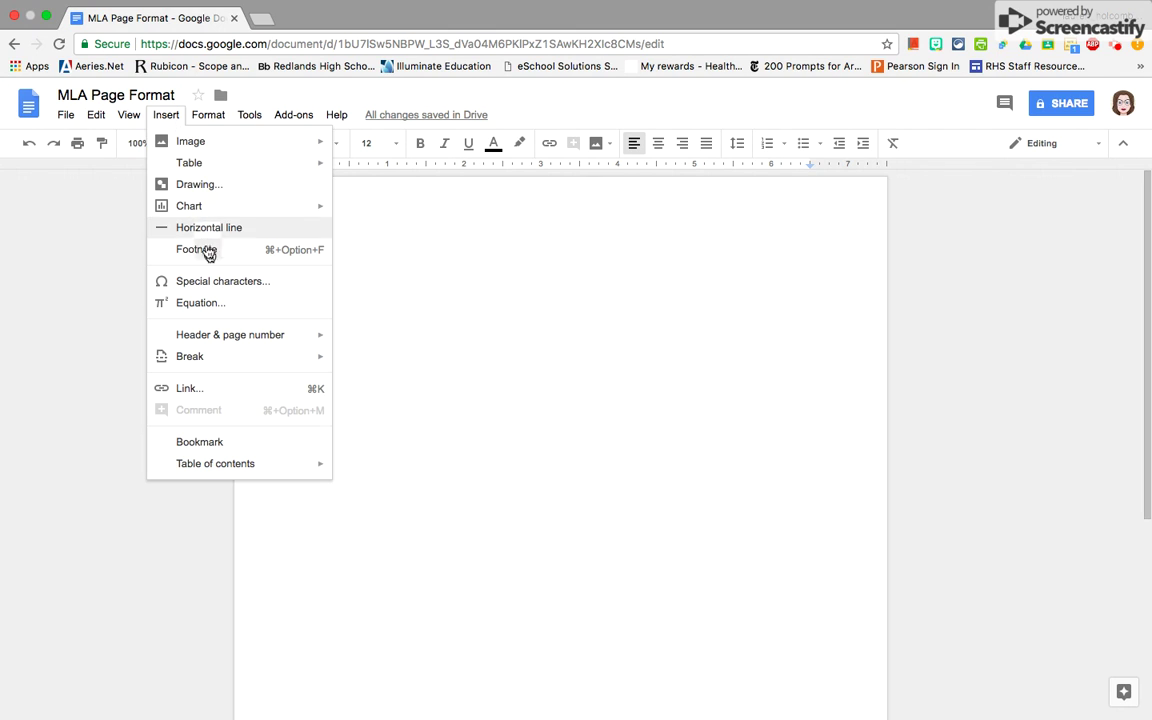
mouse_move(226, 341)
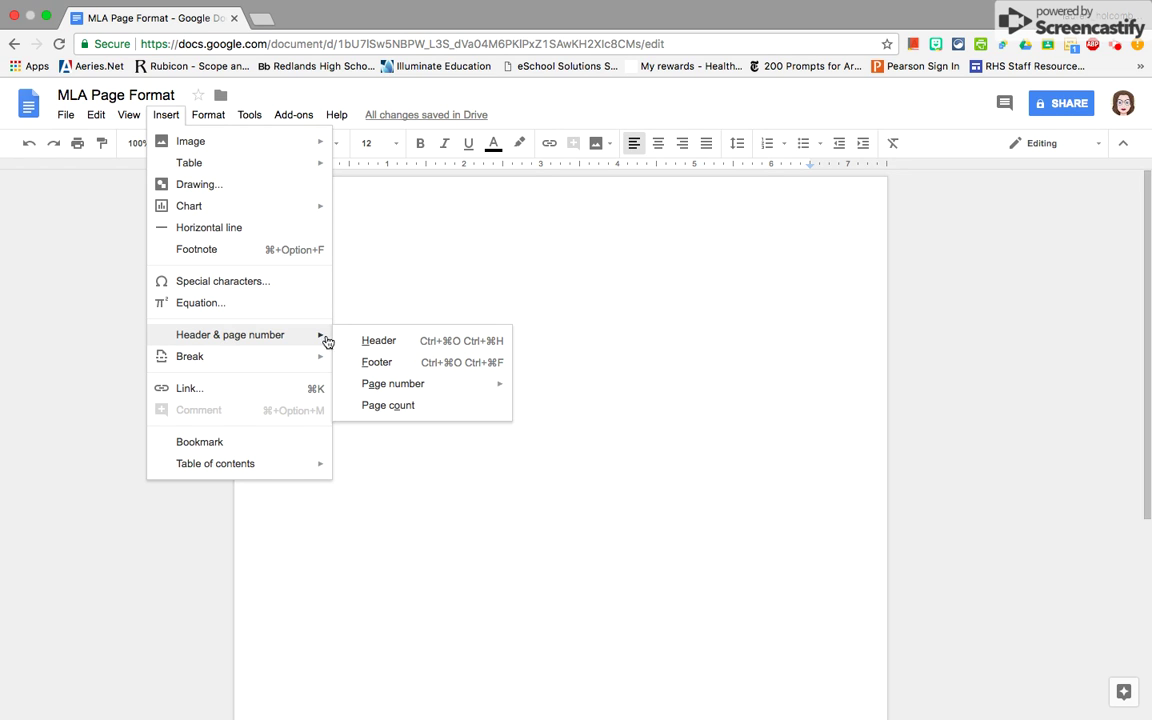
mouse_move(401, 392)
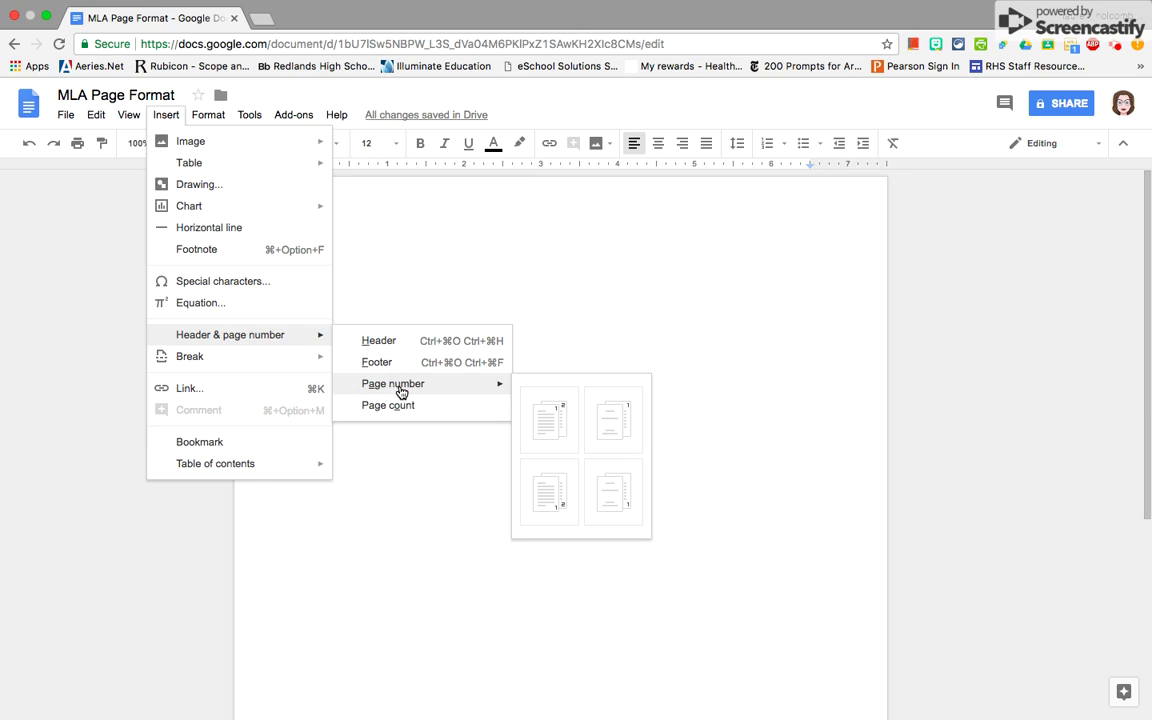
click(543, 421)
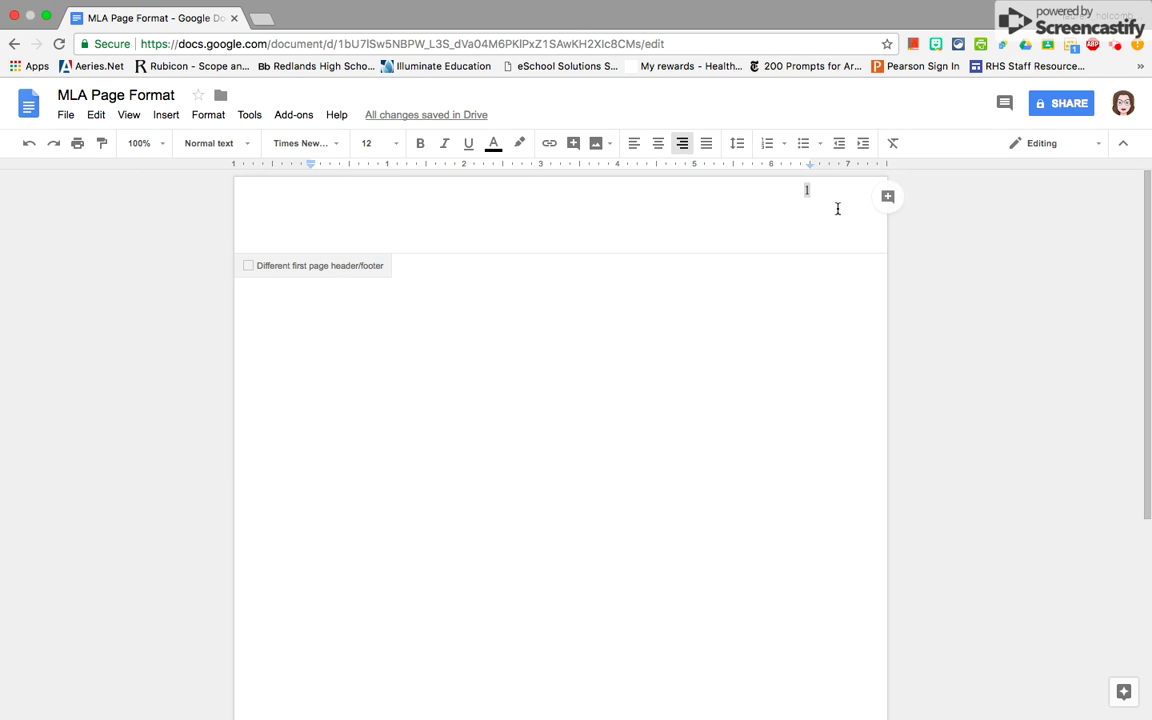
Put the student's last name before the header's page number and add a blank line above them
click(803, 191)
text(Weasley)
drag(812, 190, 756, 190)
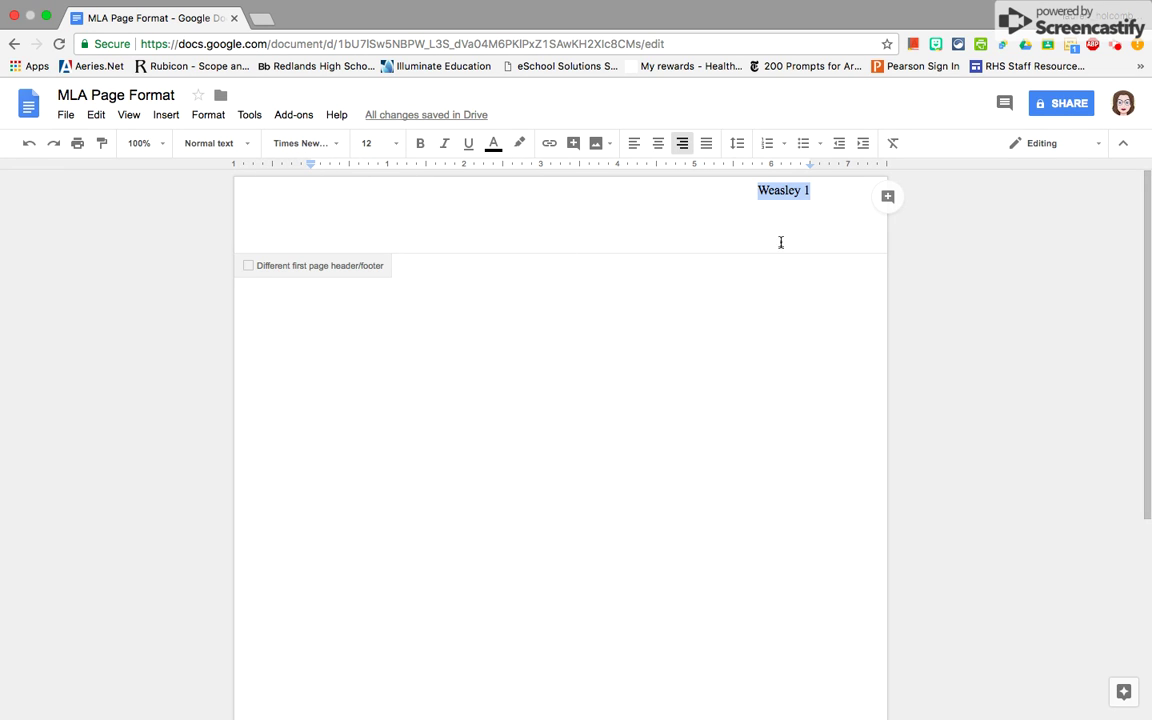
click(750, 197)
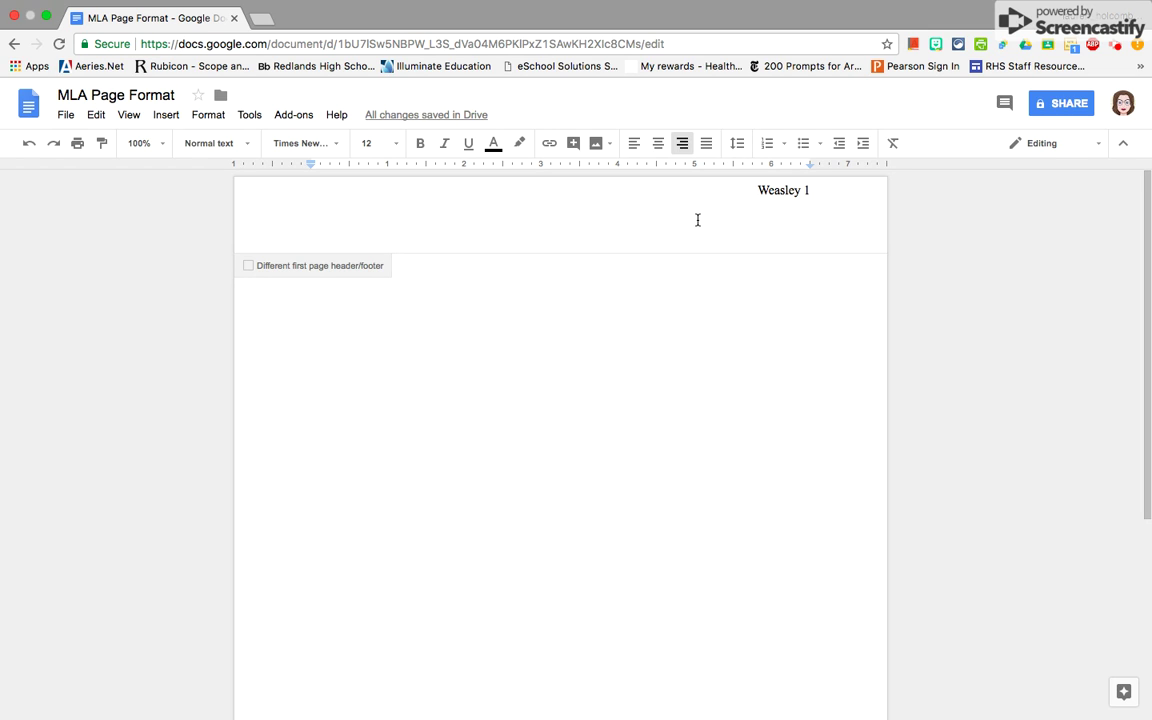
key(Return)
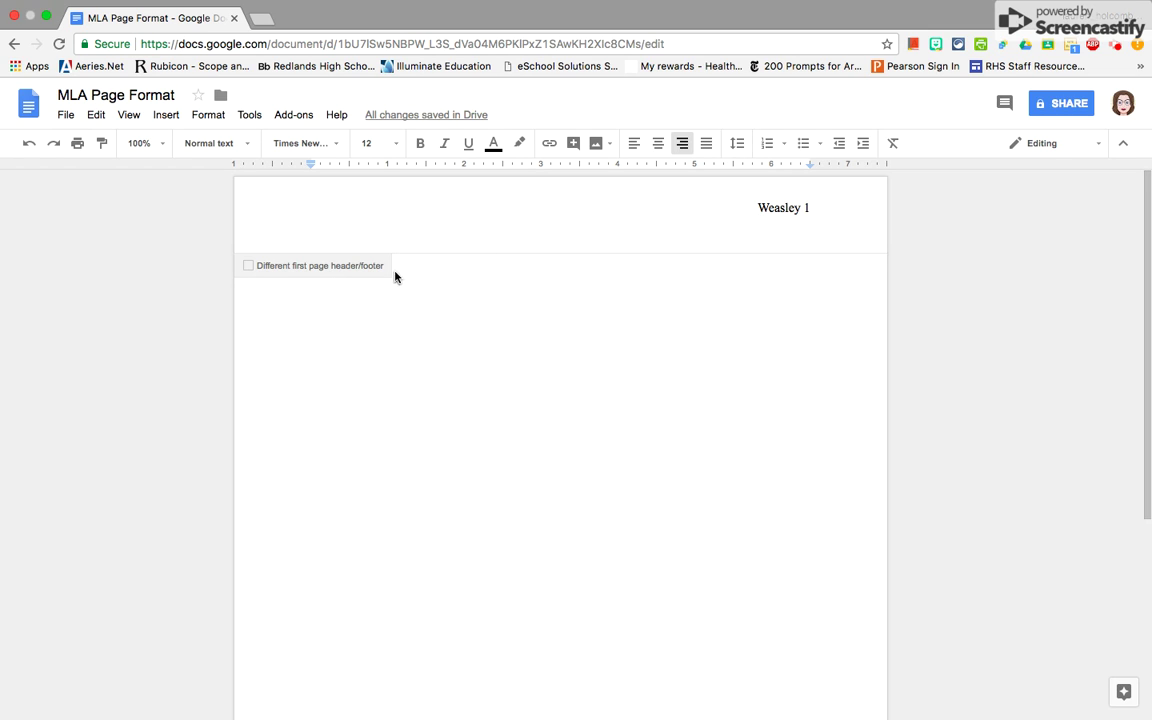
Begin the heading in the document body with the student's full name and the teacher's title and name on separate lines
click(428, 276)
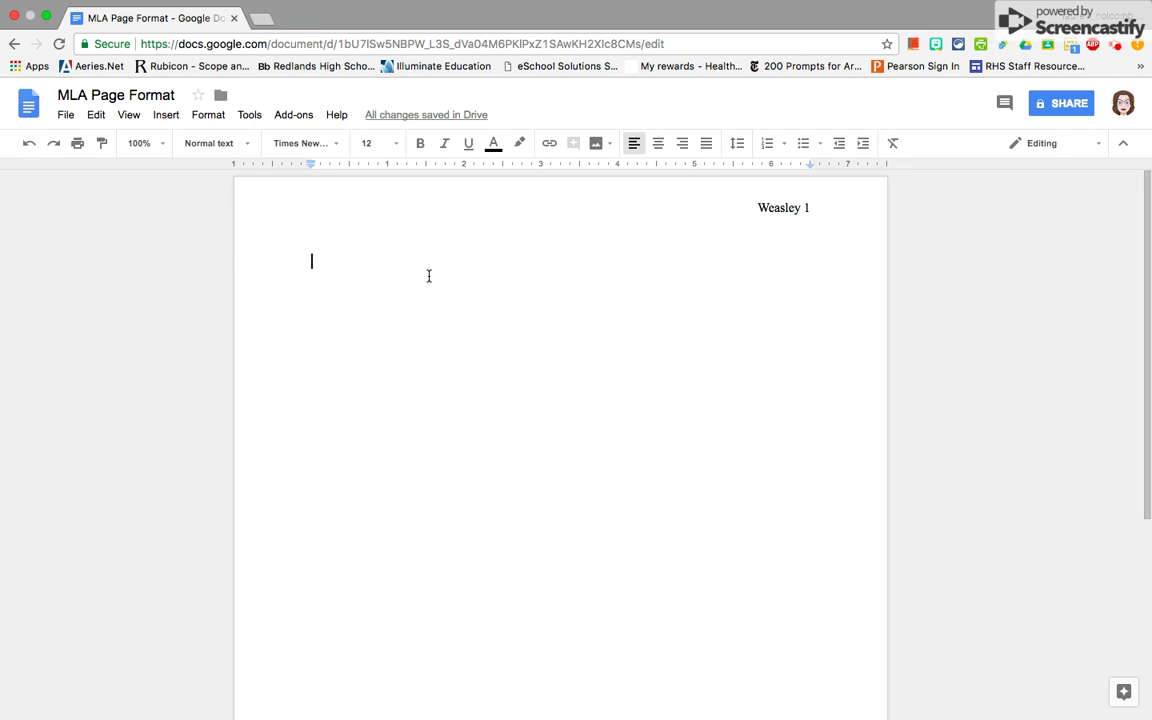
text(Ro)
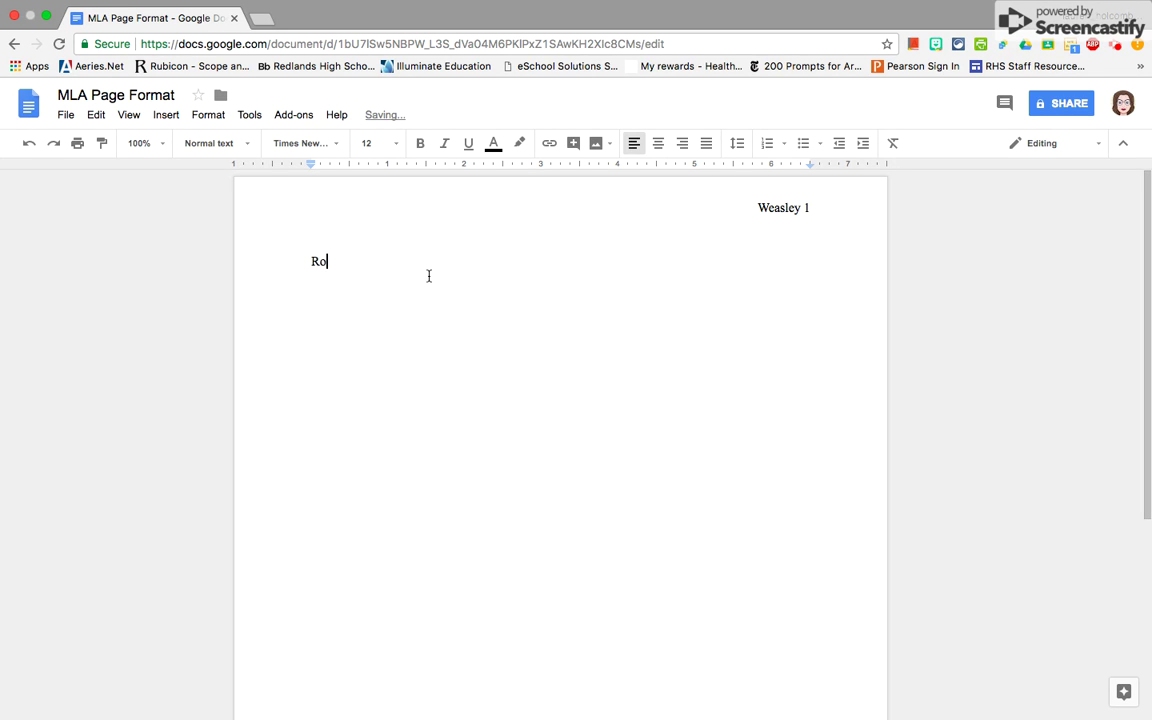
text(n Weasley)
key(Return)
click(742, 146)
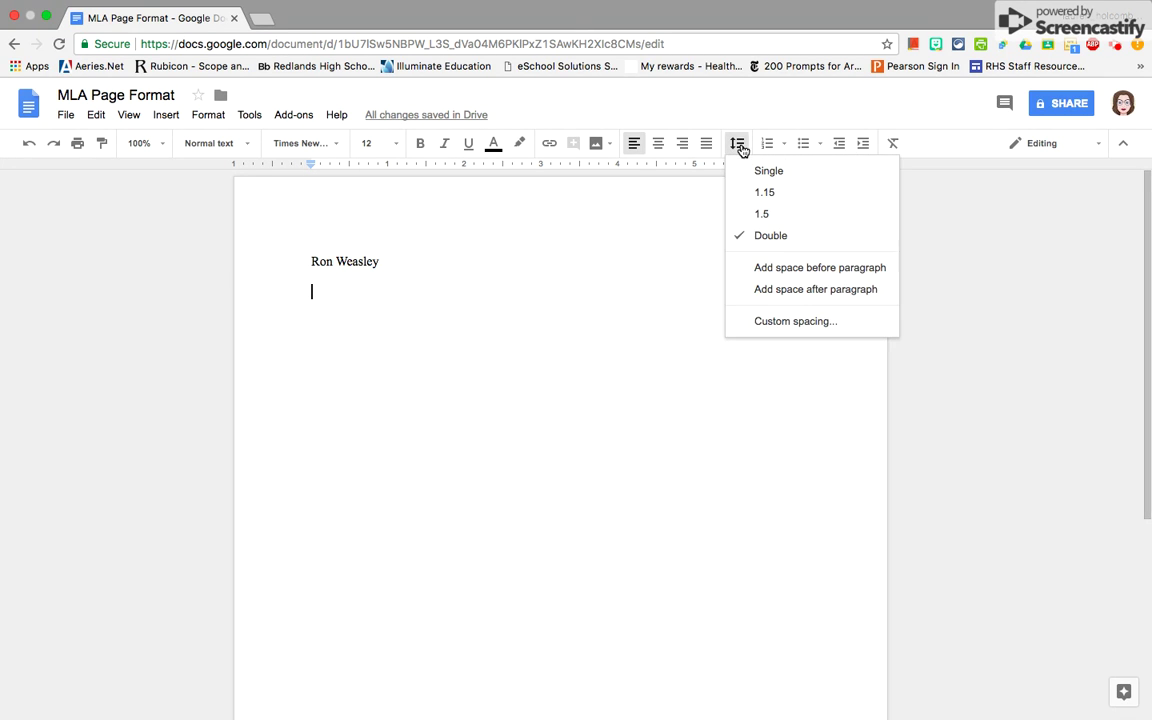
click(314, 290)
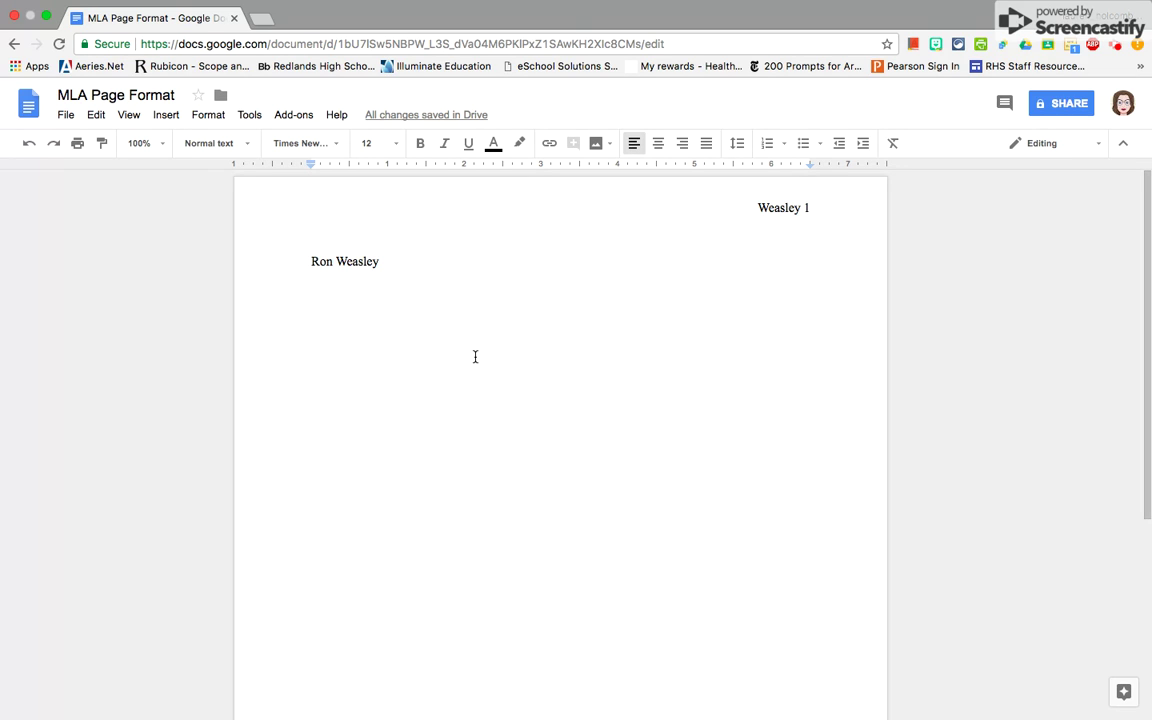
text(Mis)
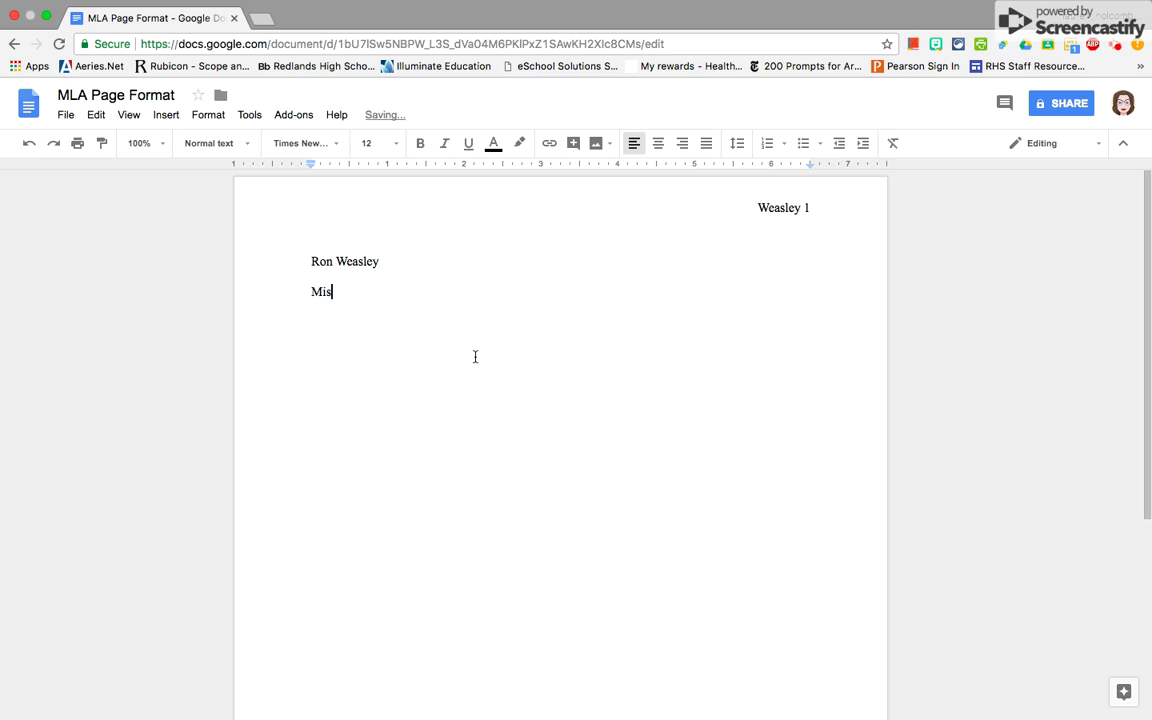
text(s Holoombe)
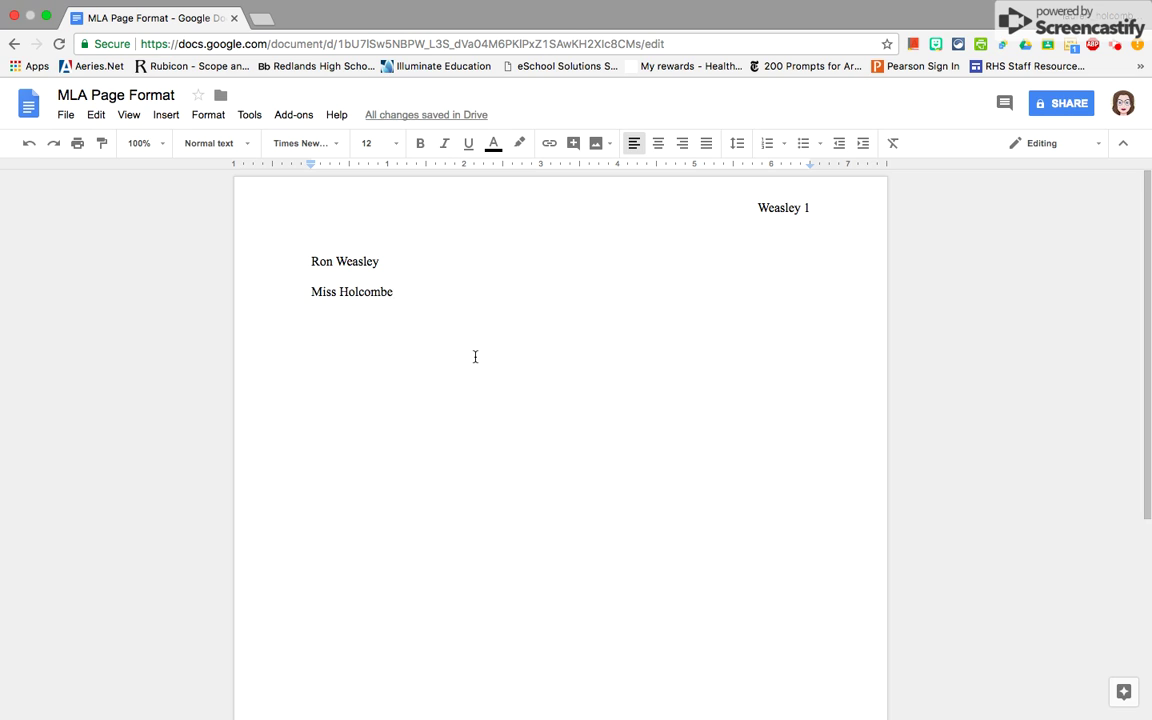
key(Return)
Add the class line "English 9, Period 1" and the date line "8 August 2018" to the heading
text(Eng)
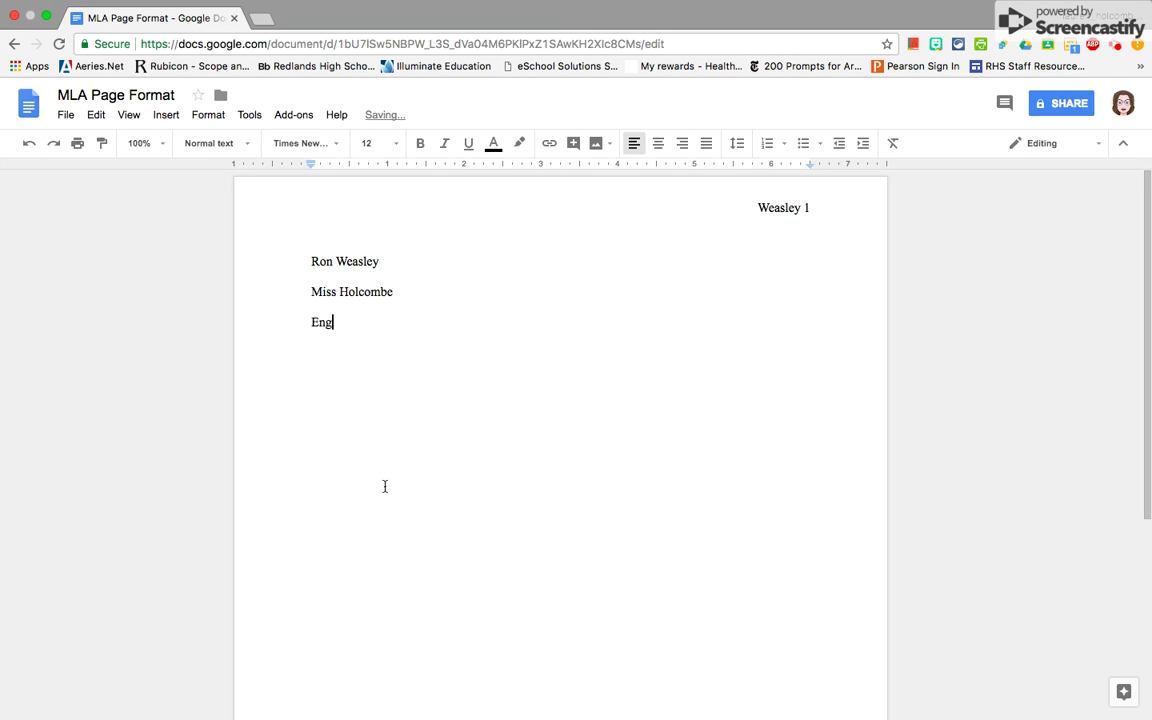
text(lish 9, Period 1)
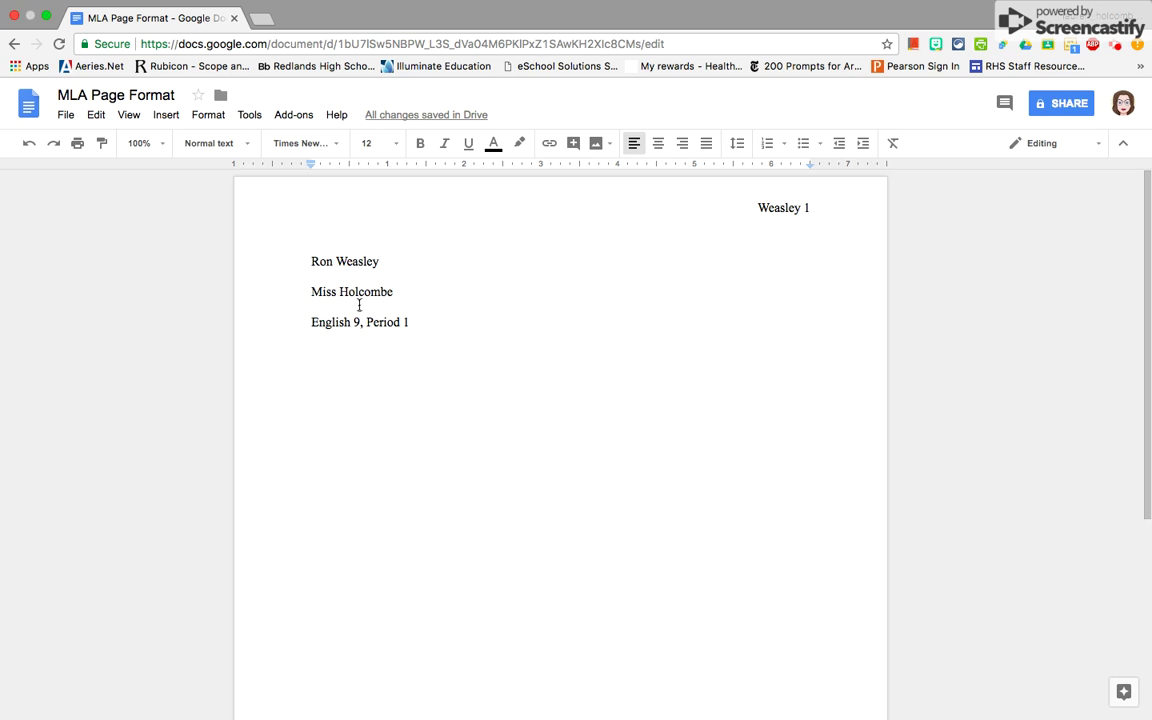
key(Return)
key(Return)
text(8)
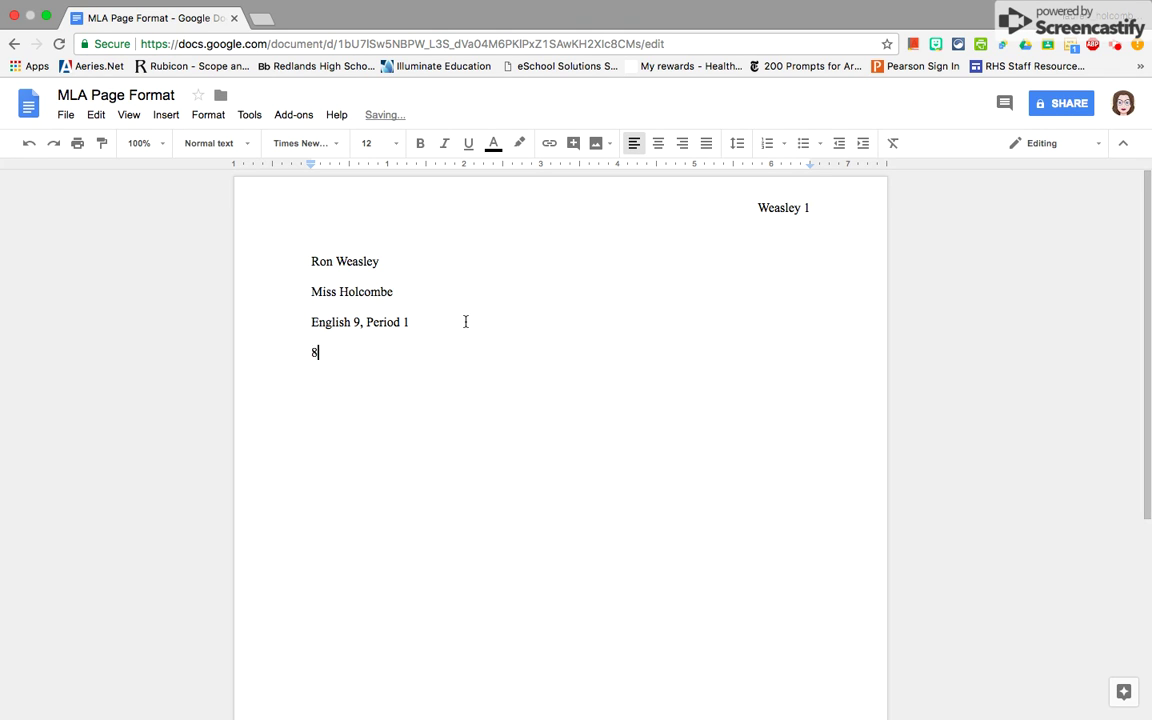
text( August 2018)
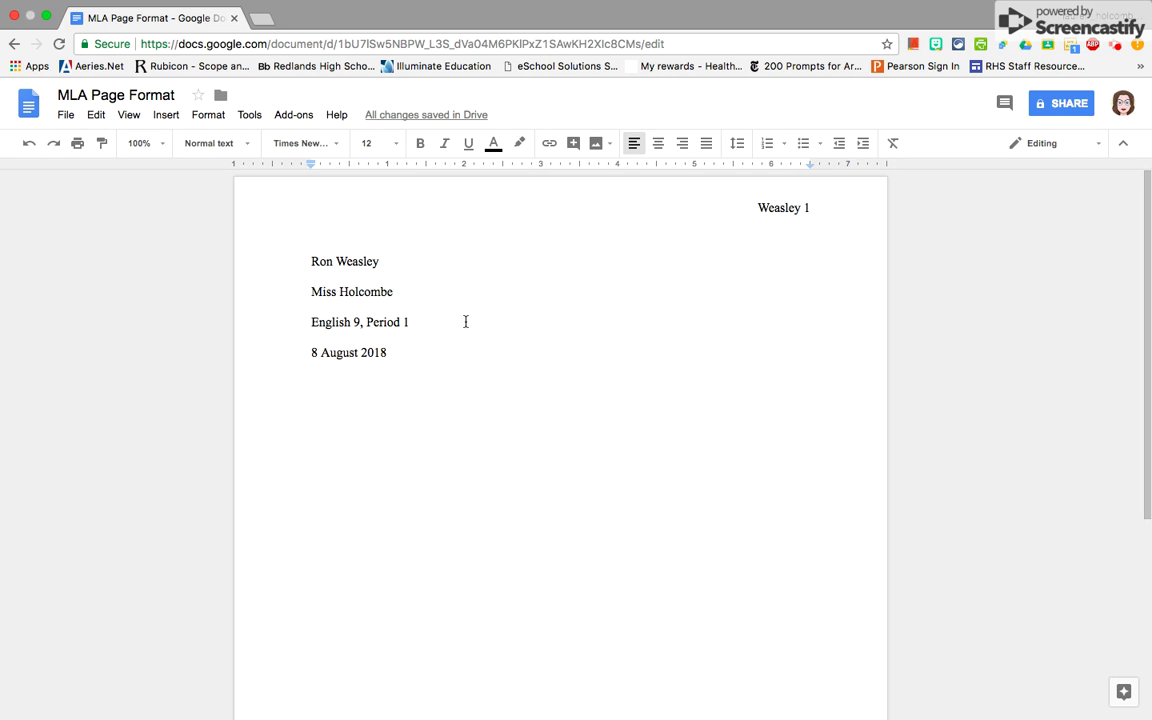
Add the centered placeholder "Title" on a new line below the date
key(Return)
click(659, 146)
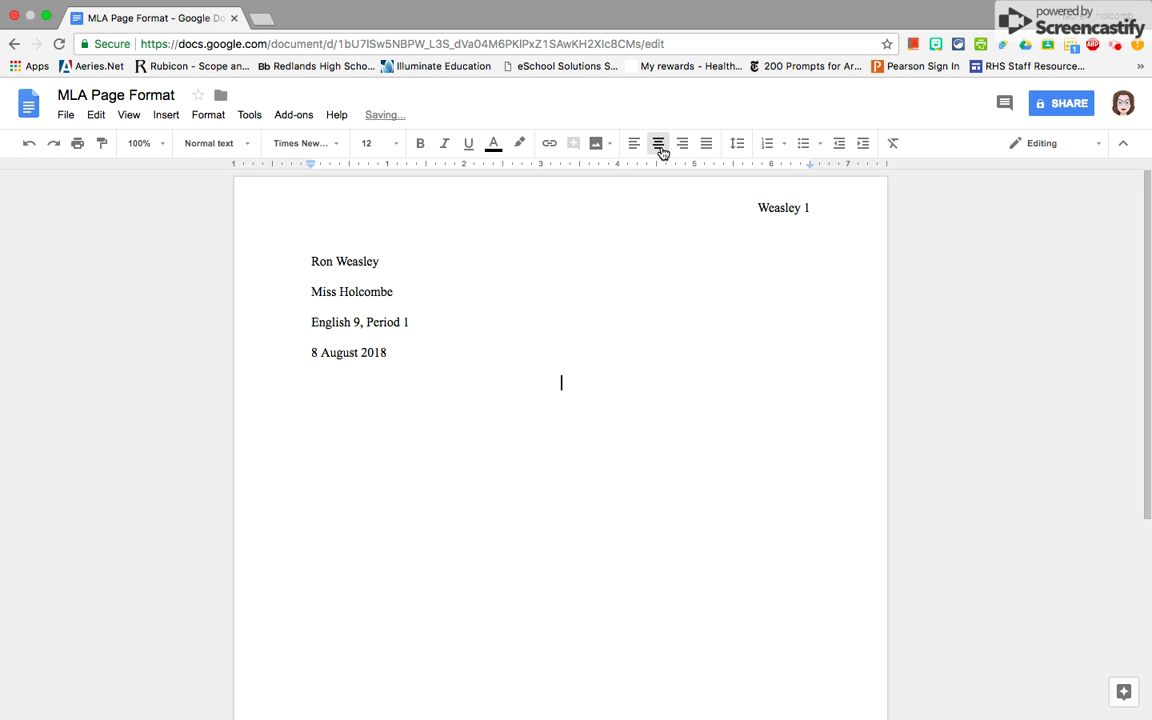
text(Title)
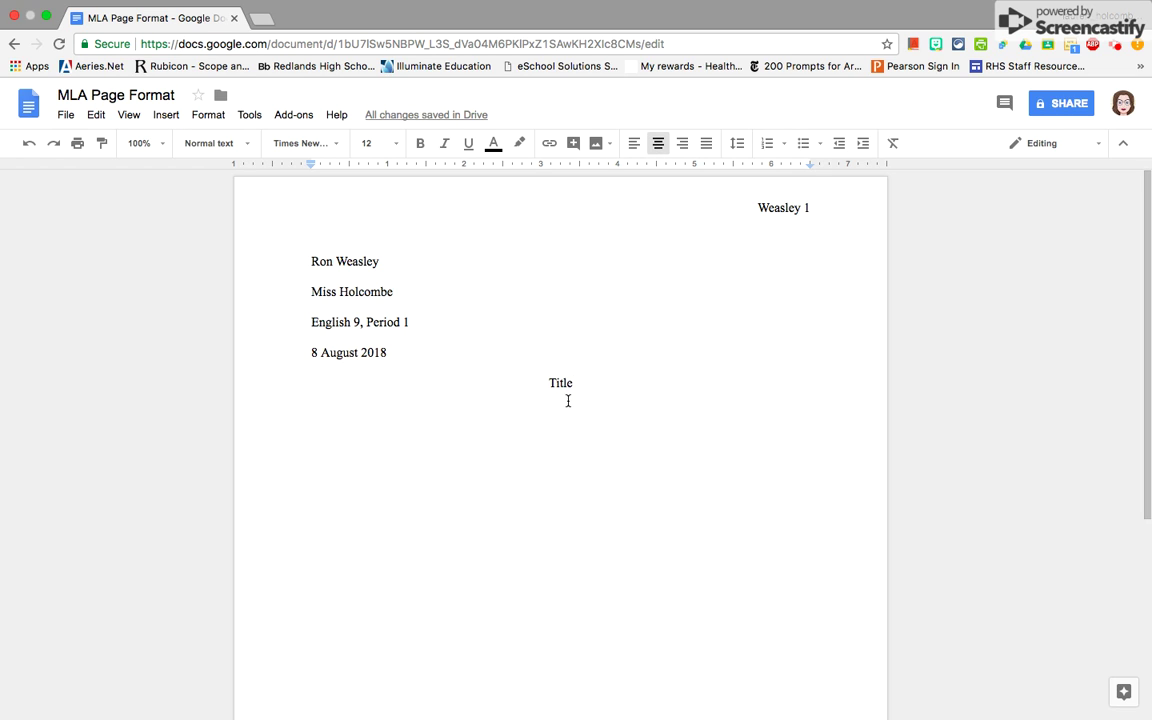
Start a left-aligned body paragraph below the title and indent its first line by one tab
key(Return)
click(634, 147)
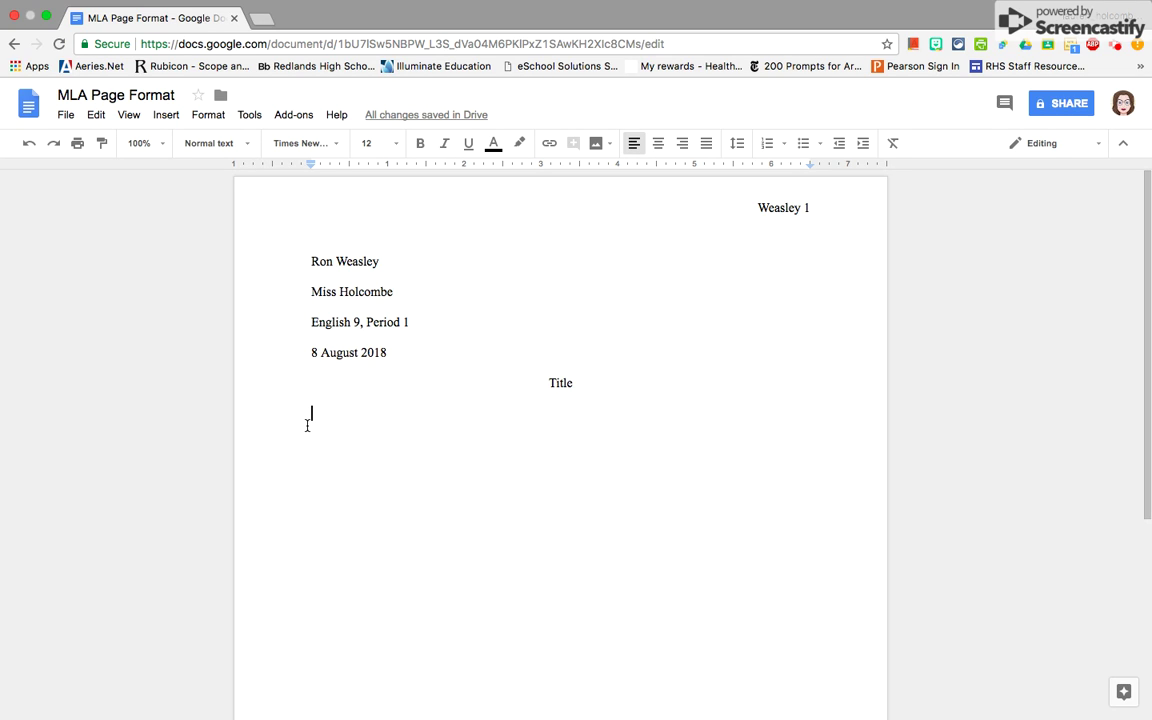
key(Tab)
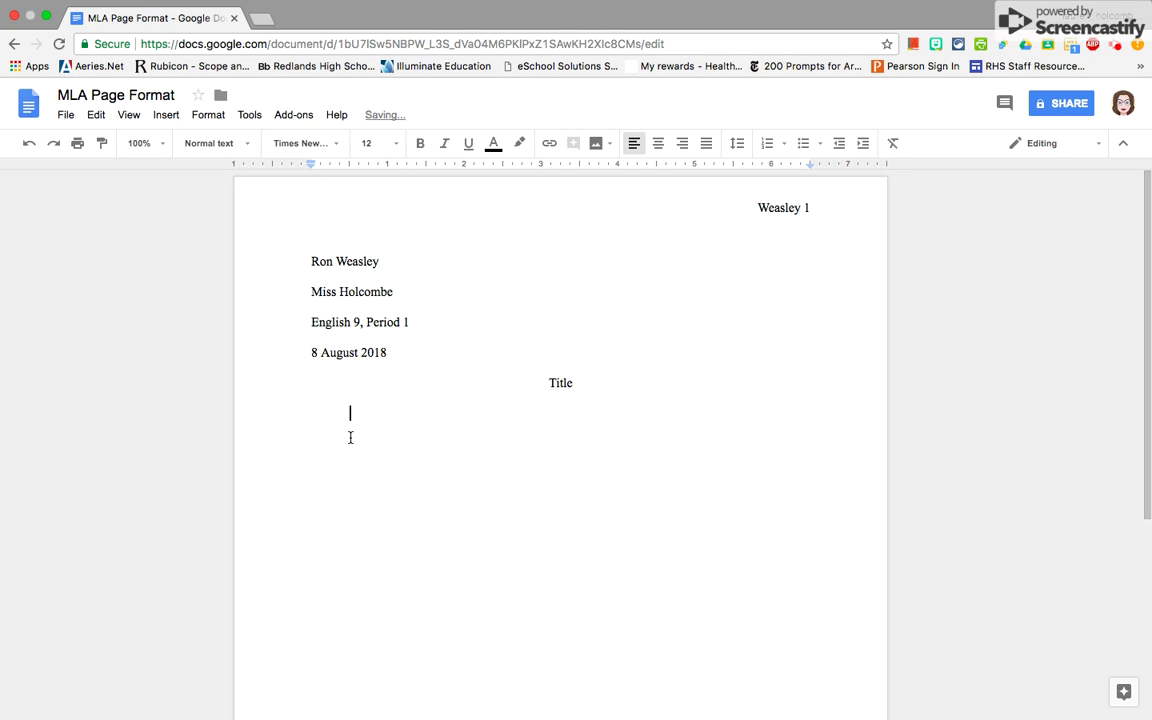